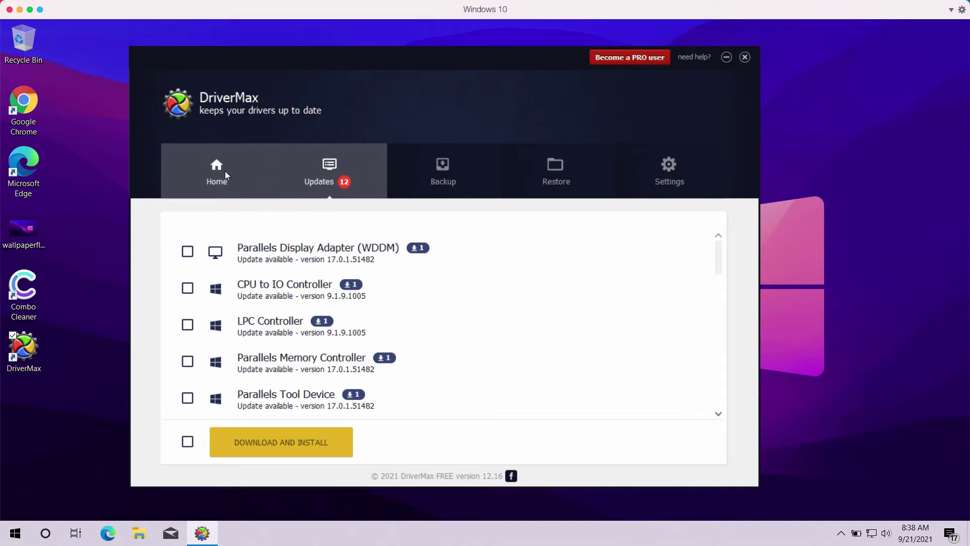
# Step: Review DriverMax's list of available driver updates and its home overview of the PC and last scan results
pyautogui.click(225, 171)
pyautogui.click(335, 178)
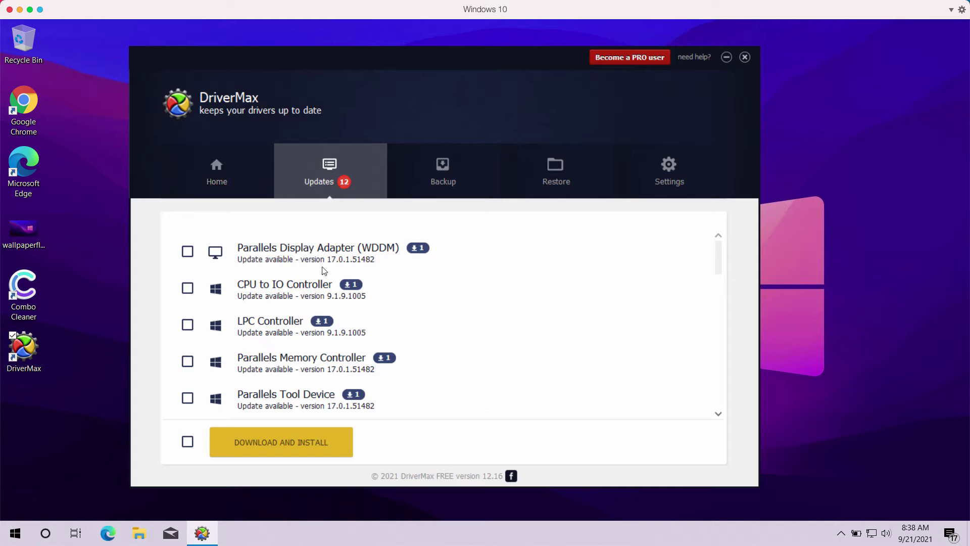
pyautogui.scroll(-10, 356, 333)
pyautogui.scroll(10, 356, 332)
pyautogui.click(216, 173)
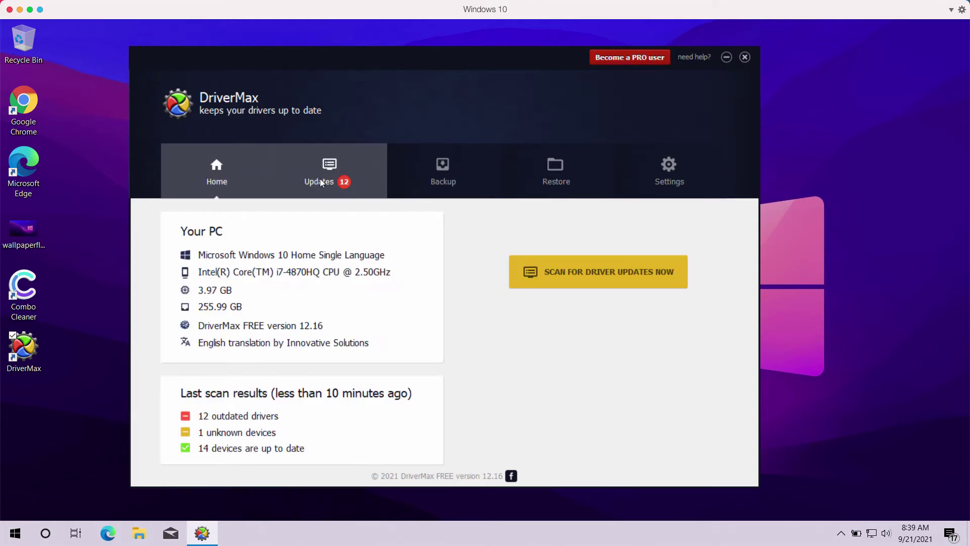
pyautogui.click(320, 178)
pyautogui.click(241, 176)
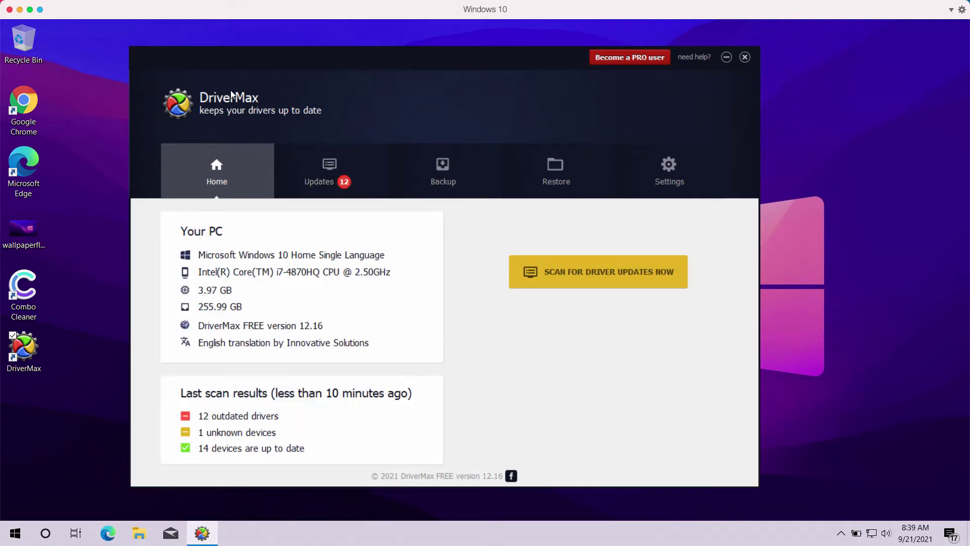
# Step: Close DriverMax and open the Control Panel's list of installed programs for uninstalling
pyautogui.click(746, 58)
pyautogui.rightClick(20, 534)
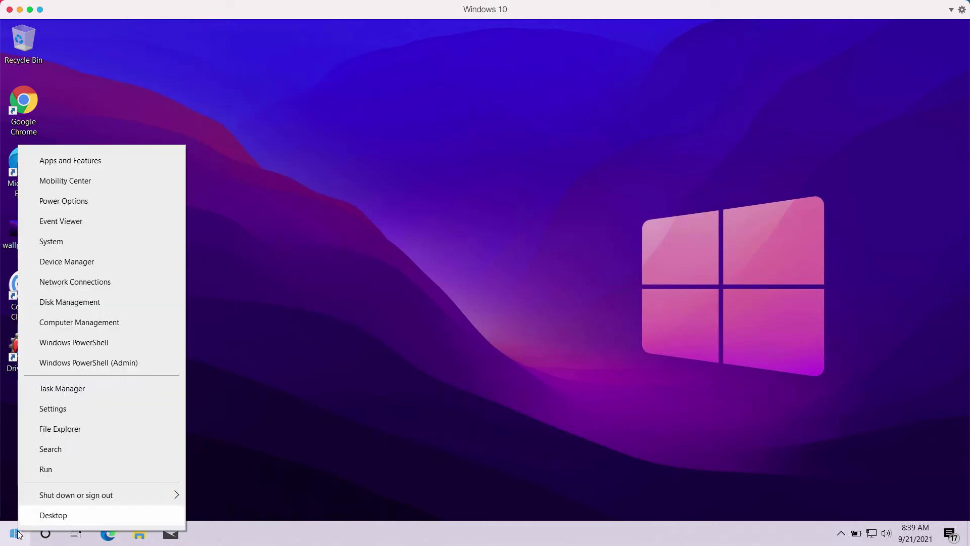
pyautogui.click(114, 448)
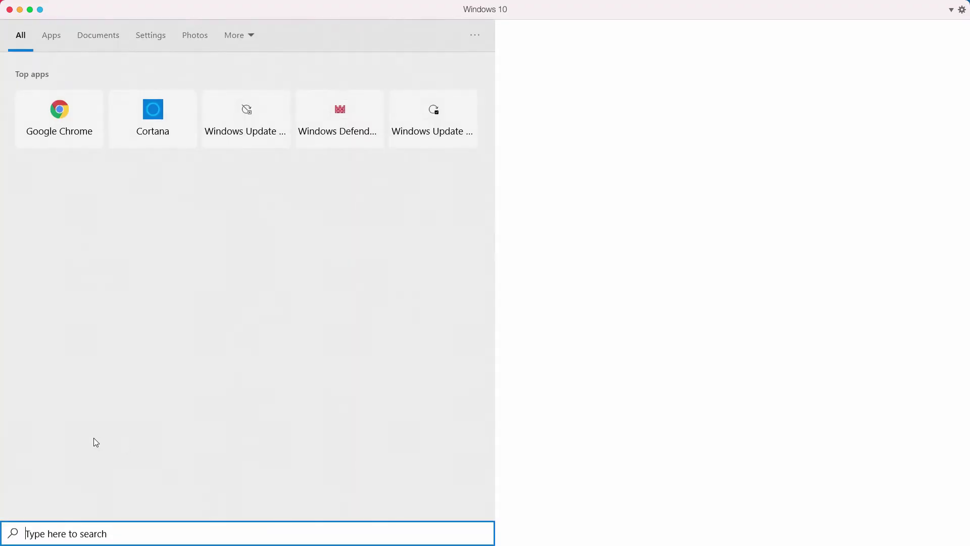
pyautogui.write('c')
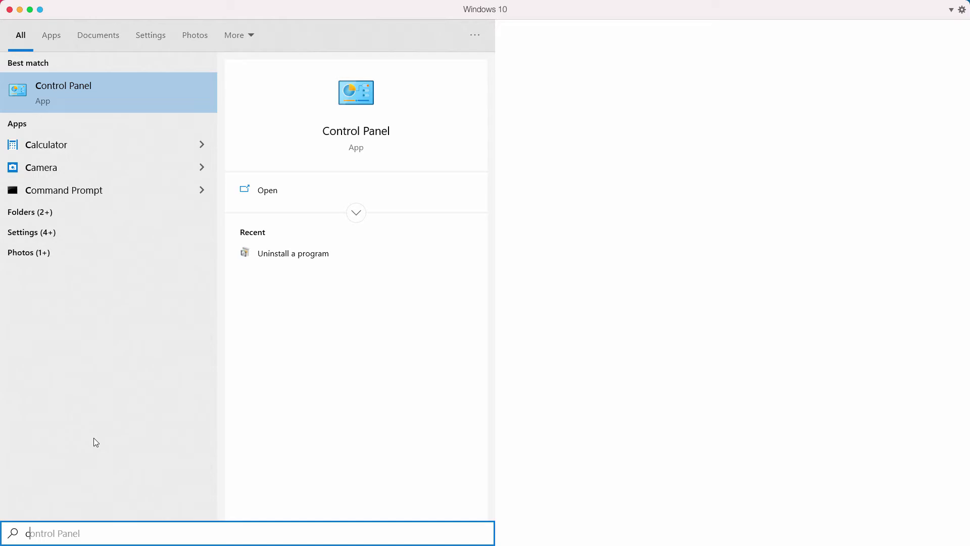
pyautogui.click(84, 84)
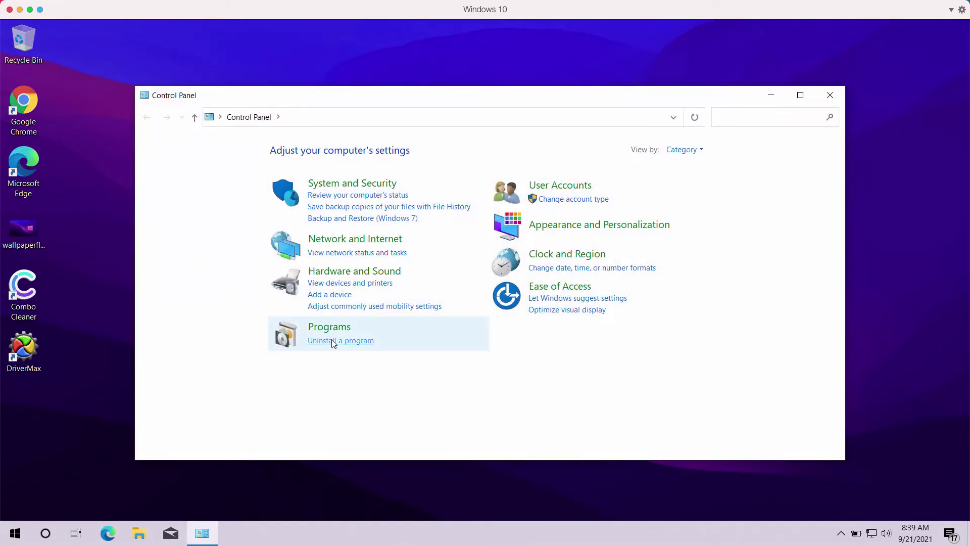
pyautogui.click(338, 342)
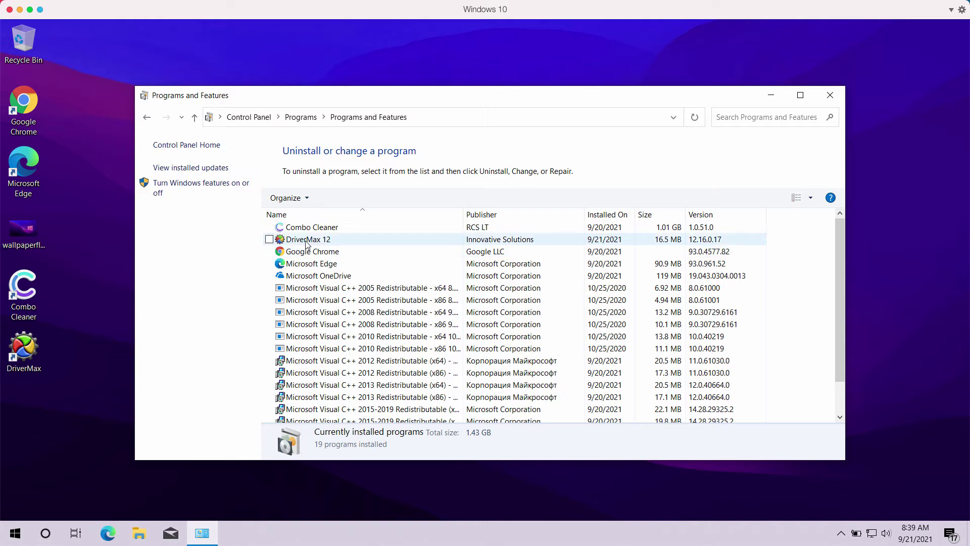
# Step: Uninstall DriverMax 12 from the installed programs, confirming its removal and dismissing the completion message
pyautogui.click(347, 243)
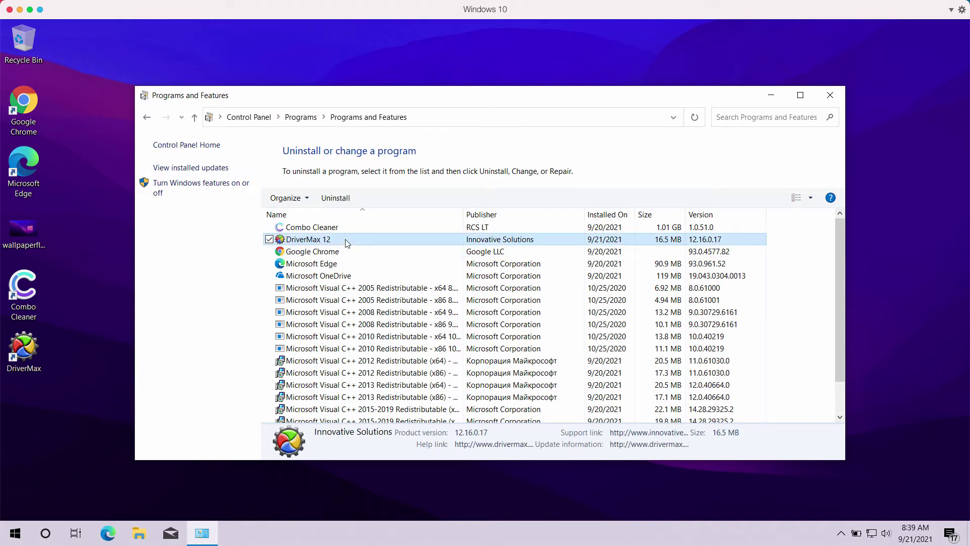
pyautogui.rightClick(348, 243)
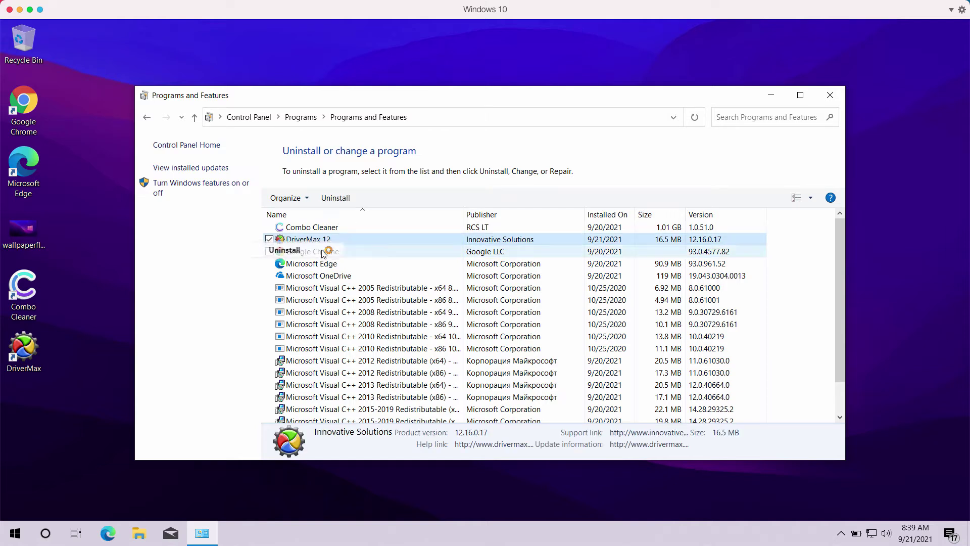
pyautogui.click(326, 251)
pyautogui.click(532, 319)
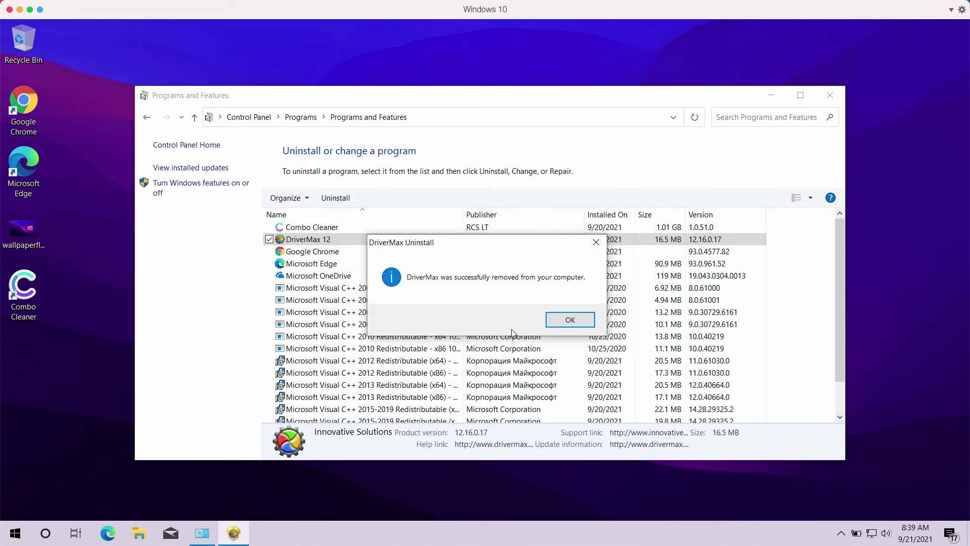
pyautogui.click(568, 320)
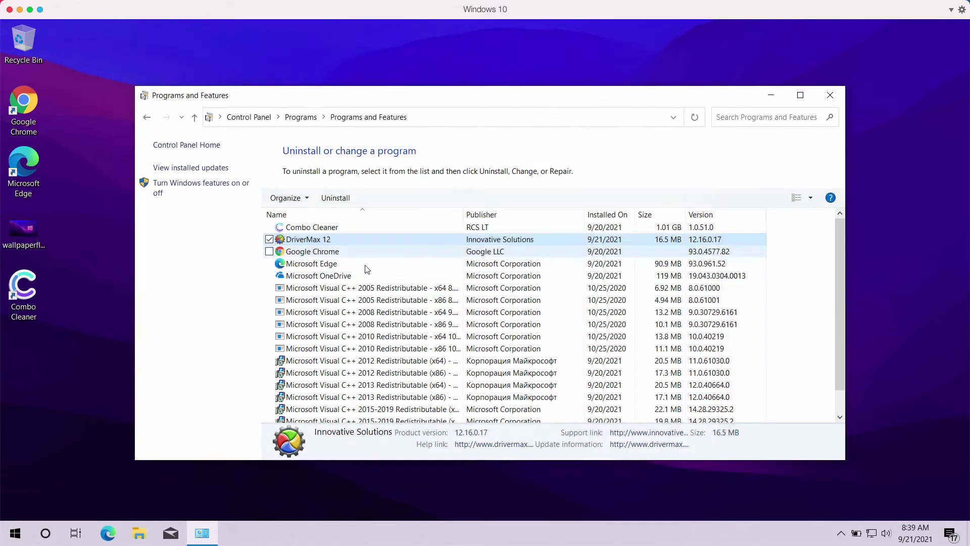
# Step: Check the whole installed programs list for remaining DriverMax entries and close Programs and Features
pyautogui.scroll(-1, 348, 303)
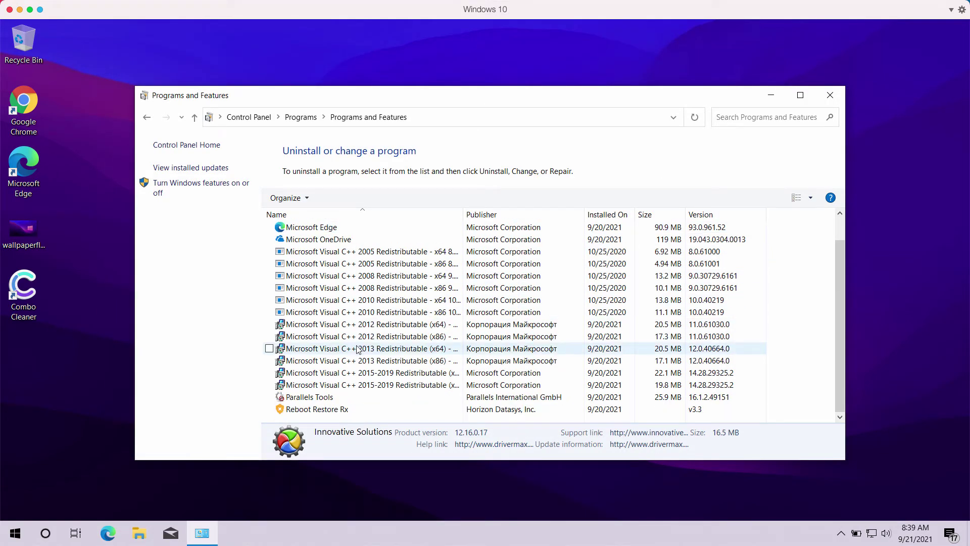
pyautogui.scroll(1, 360, 376)
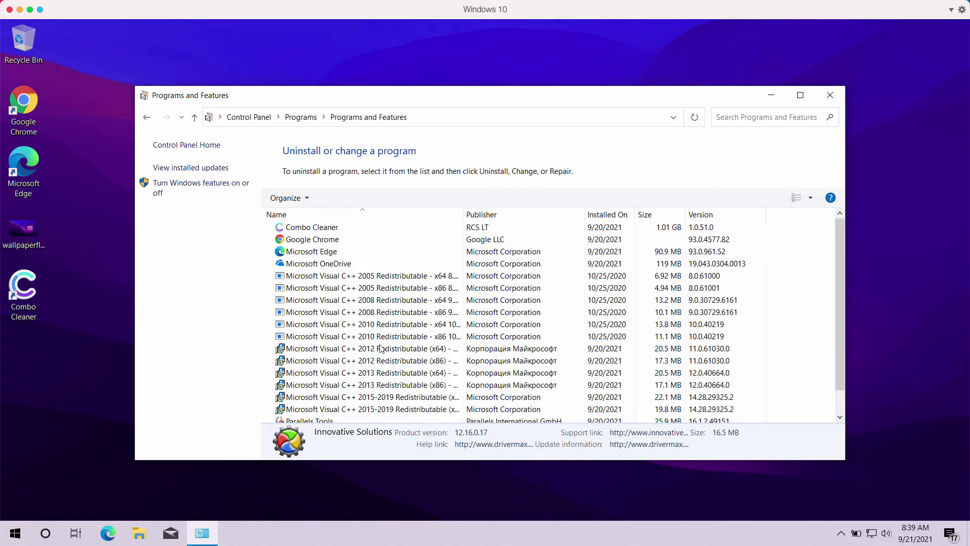
pyautogui.scroll(-1, 321, 340)
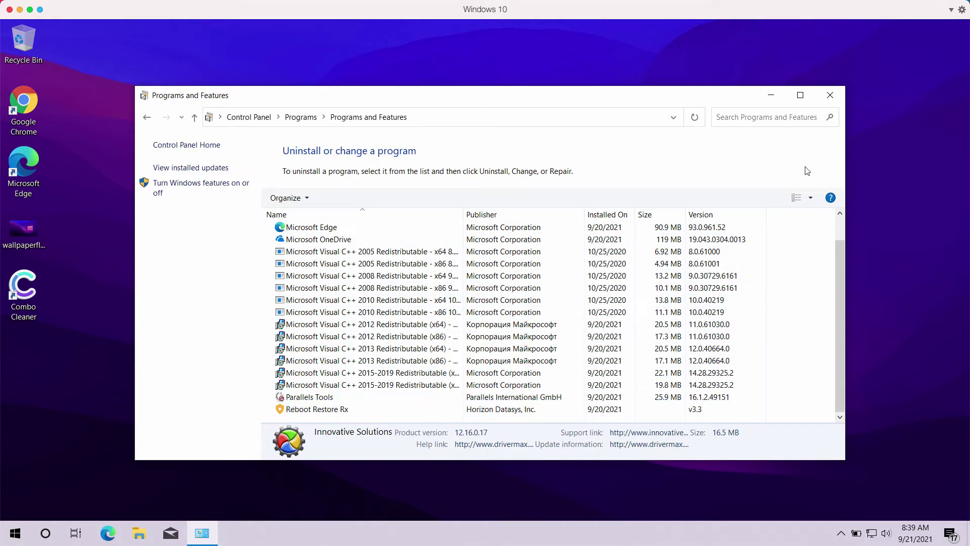
pyautogui.click(832, 96)
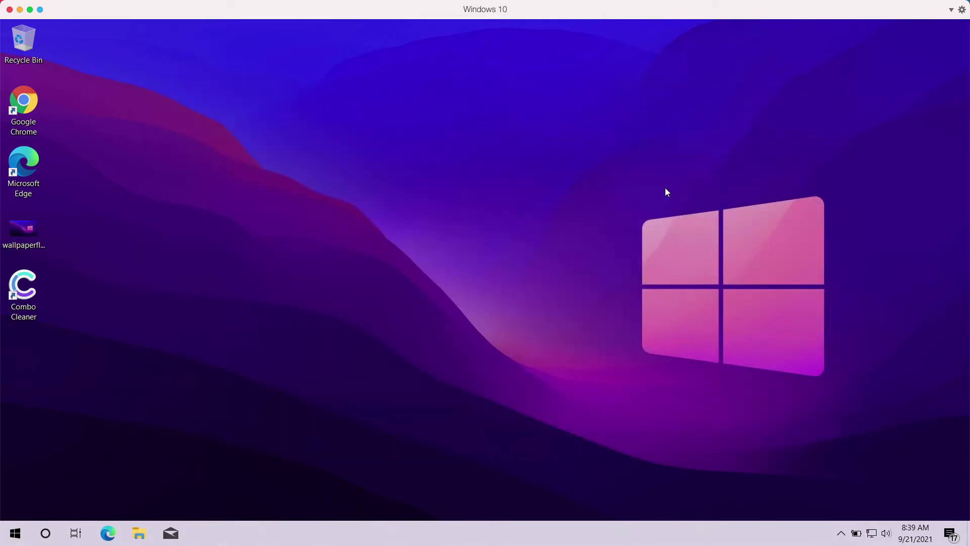
# Step: View the Combo Cleaner website, combocleaner.com, in Google Chrome and close the browser
pyautogui.doubleClick(23, 103)
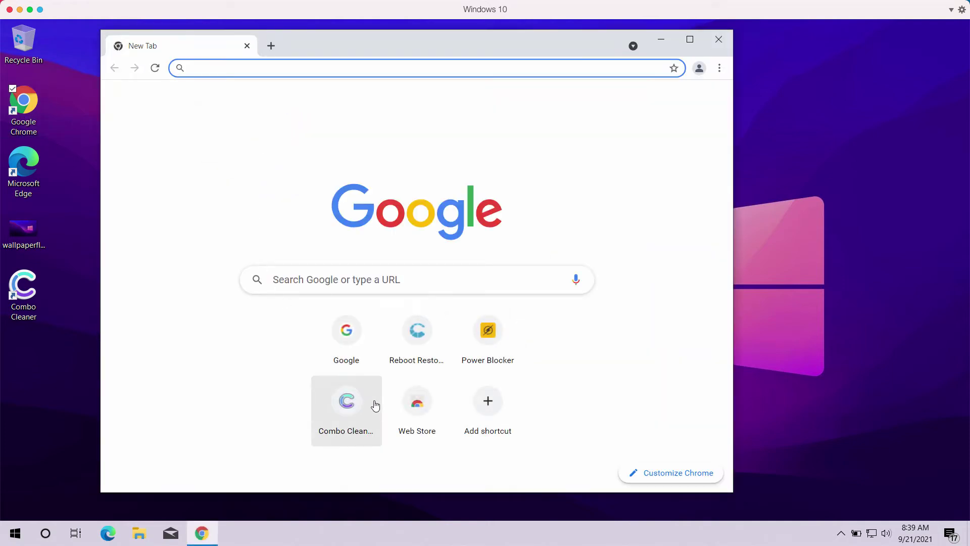
pyautogui.click(368, 404)
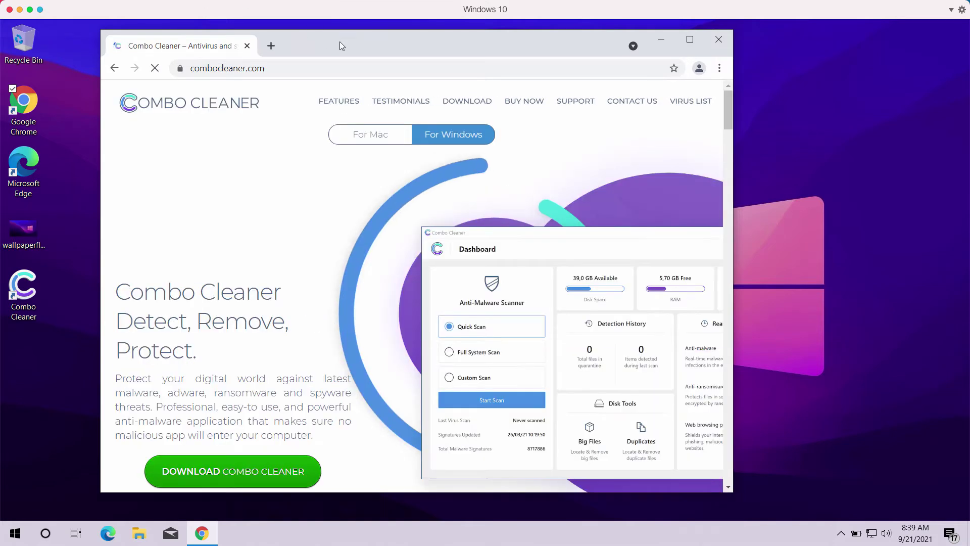
pyautogui.moveTo(340, 42); pyautogui.dragTo(344, 41)
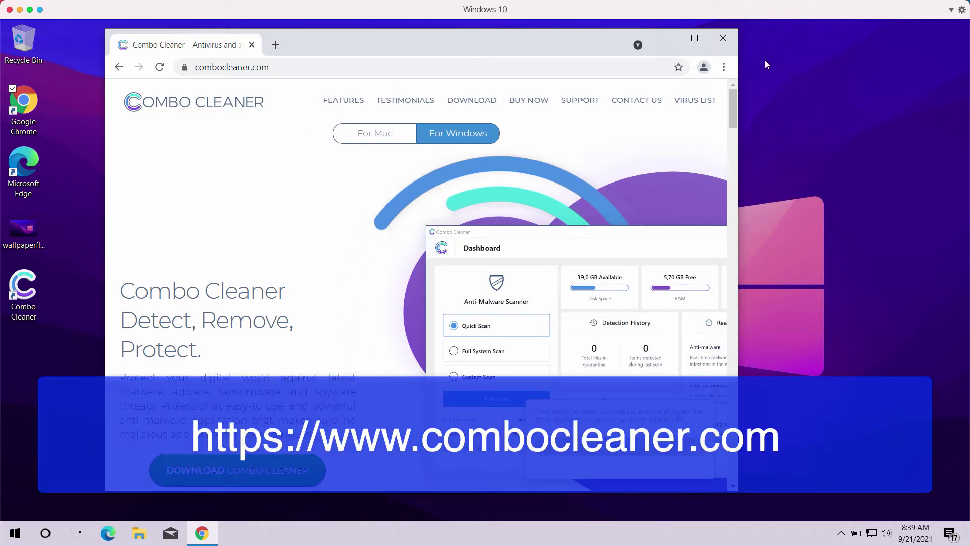
pyautogui.click(722, 38)
# Step: Launch Combo Cleaner from the desktop and start a Quick Scan of the computer
pyautogui.click(17, 291)
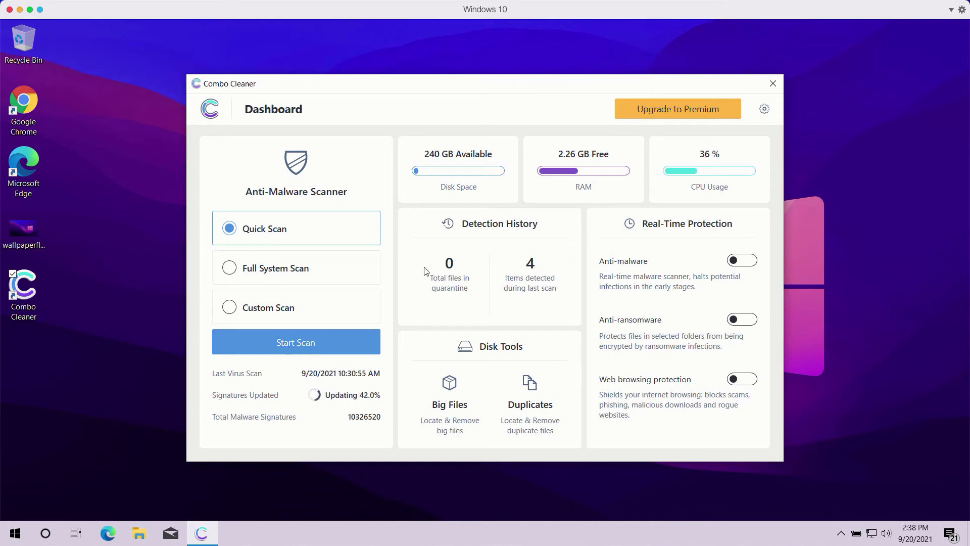
pyautogui.click(294, 344)
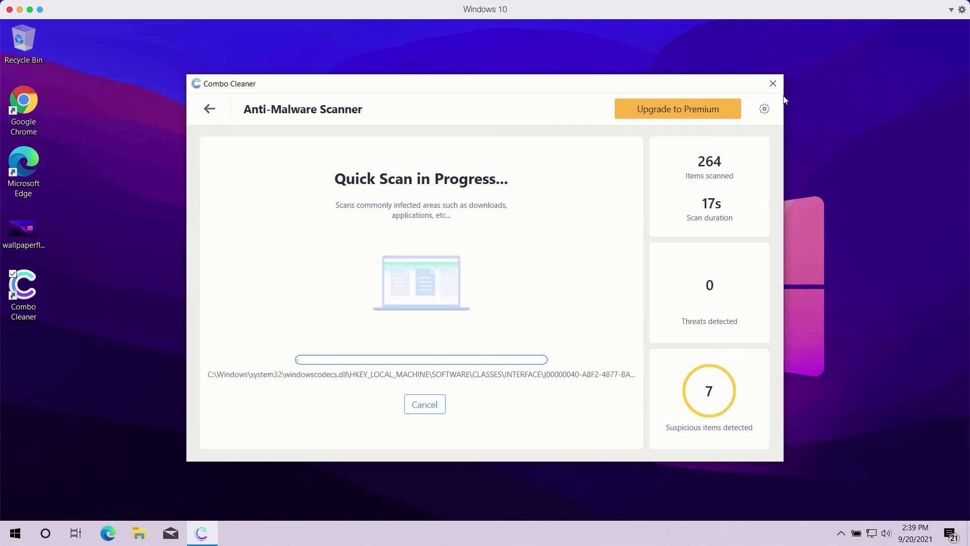
# Step: Look through Combo Cleaner's Anti-Ransomware and General settings, and return to the running Quick Scan's progress view
pyautogui.click(764, 109)
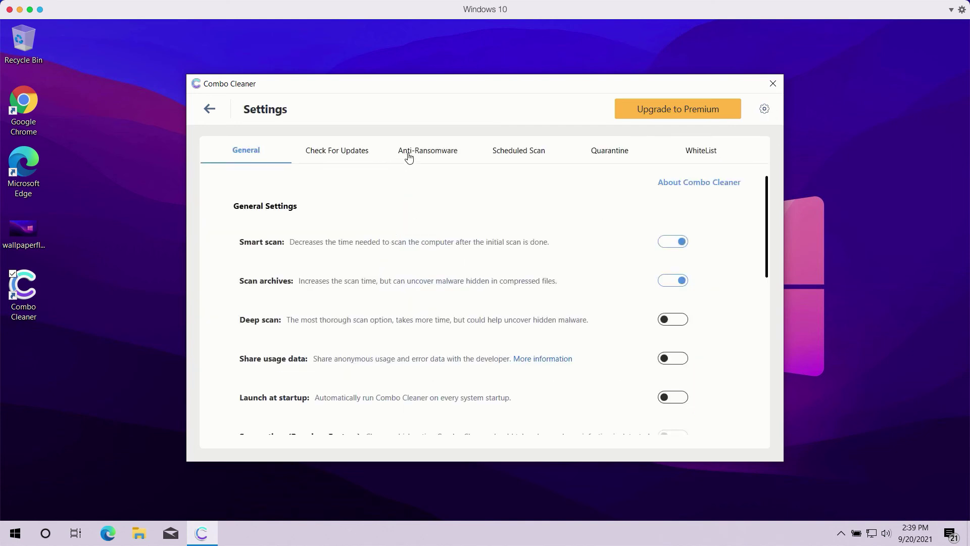
pyautogui.click(427, 154)
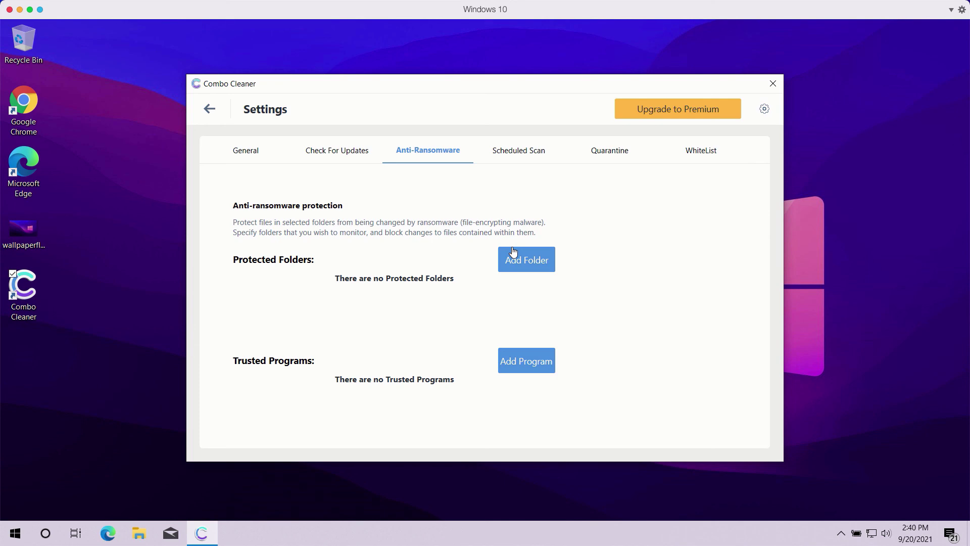
pyautogui.click(246, 161)
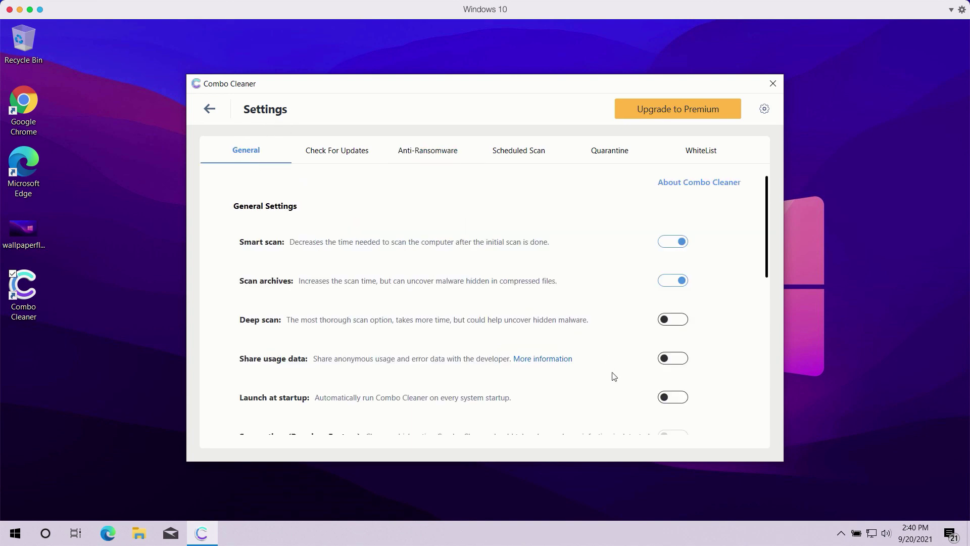
pyautogui.click(209, 109)
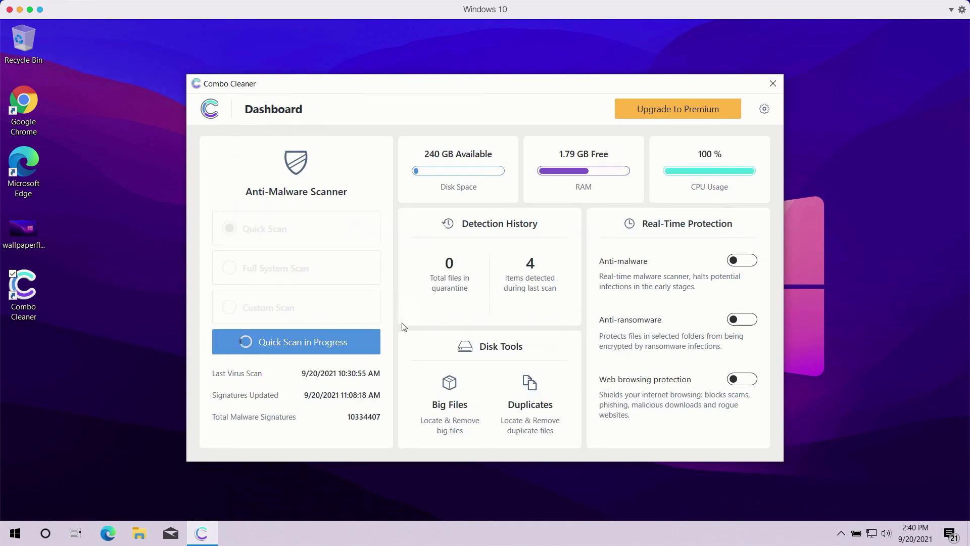
pyautogui.click(331, 342)
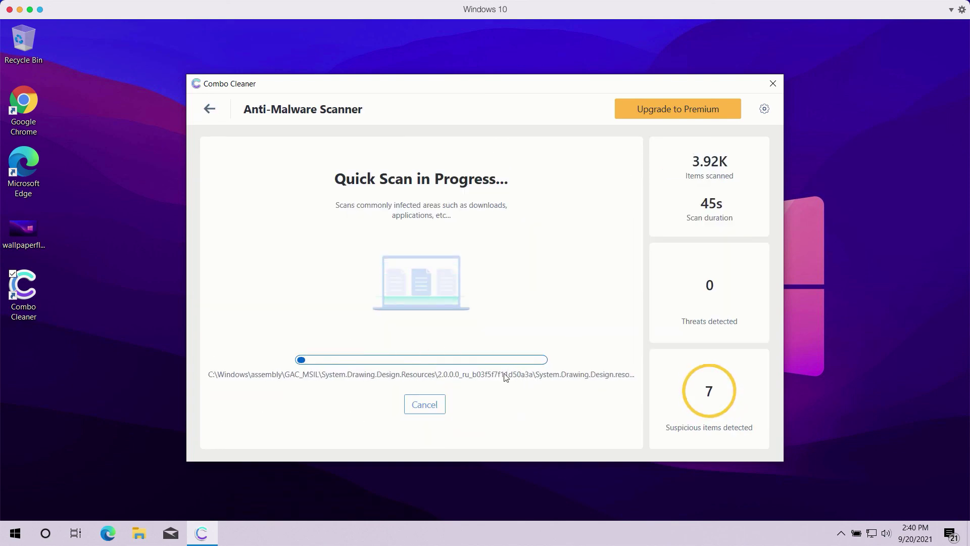